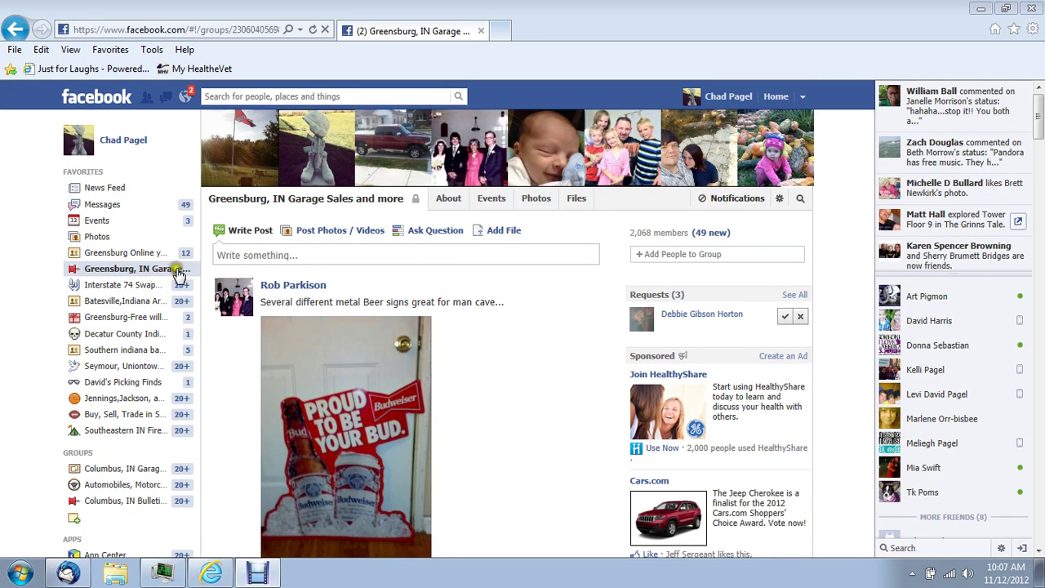
# - Start a photo album post in the Greensburg garage sale group and open the DCIerM folder on the Desktop for upload
pyautogui.click(332, 235)
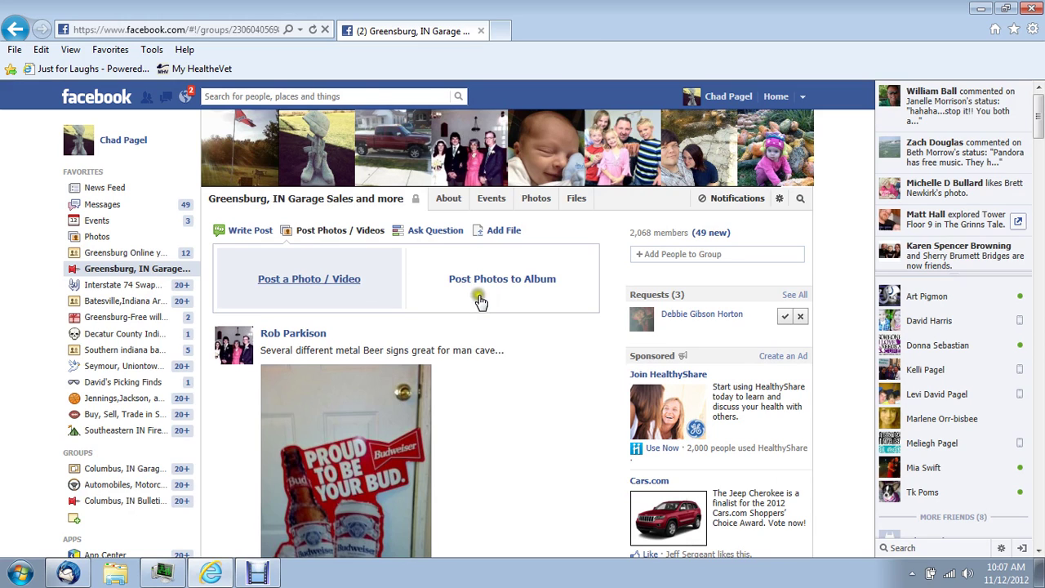
pyautogui.click(497, 282)
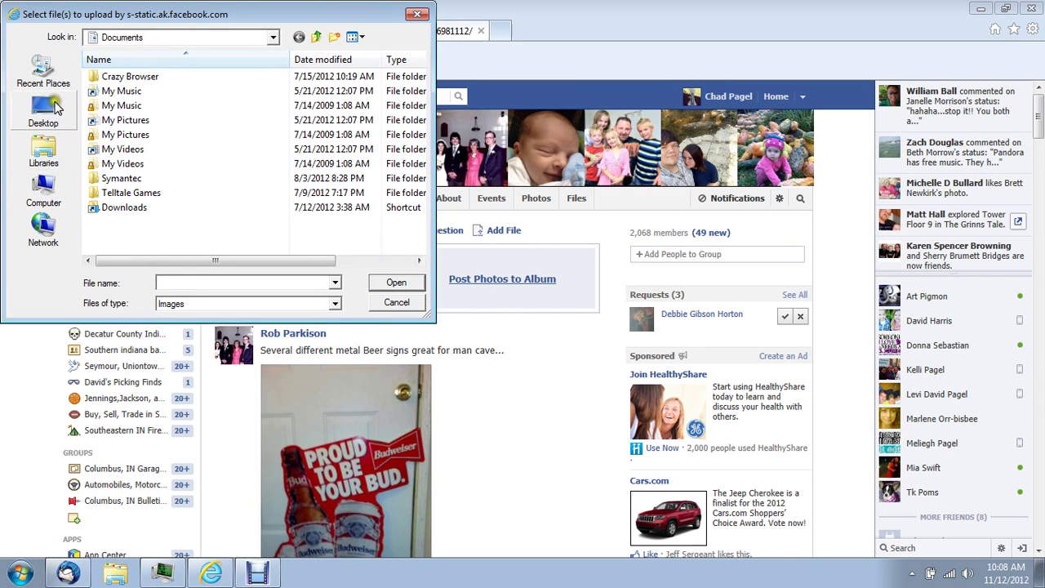
pyautogui.click(47, 110)
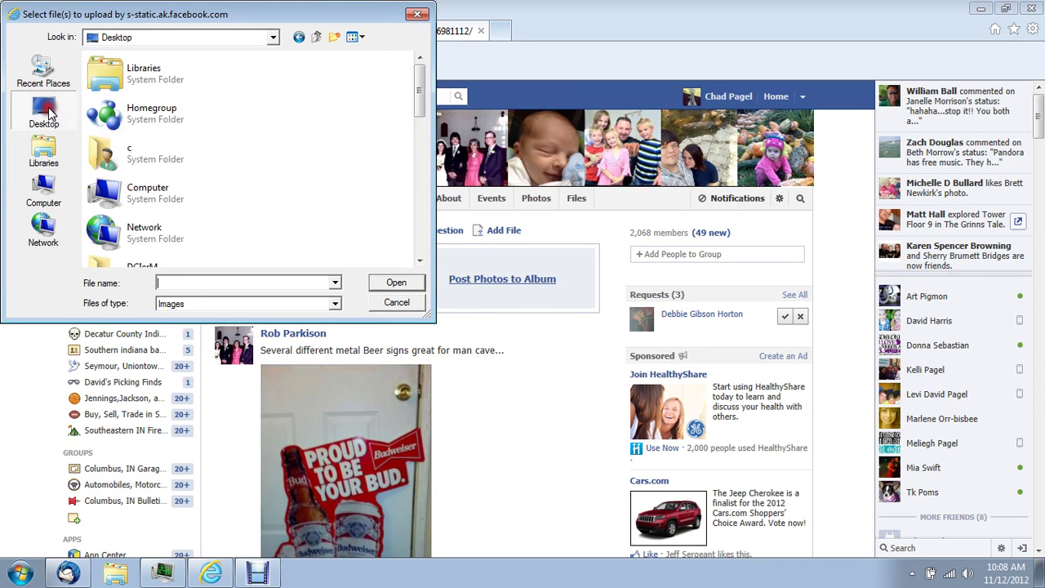
pyautogui.click(420, 261)
pyautogui.click(420, 262)
pyautogui.click(419, 261)
pyautogui.click(420, 262)
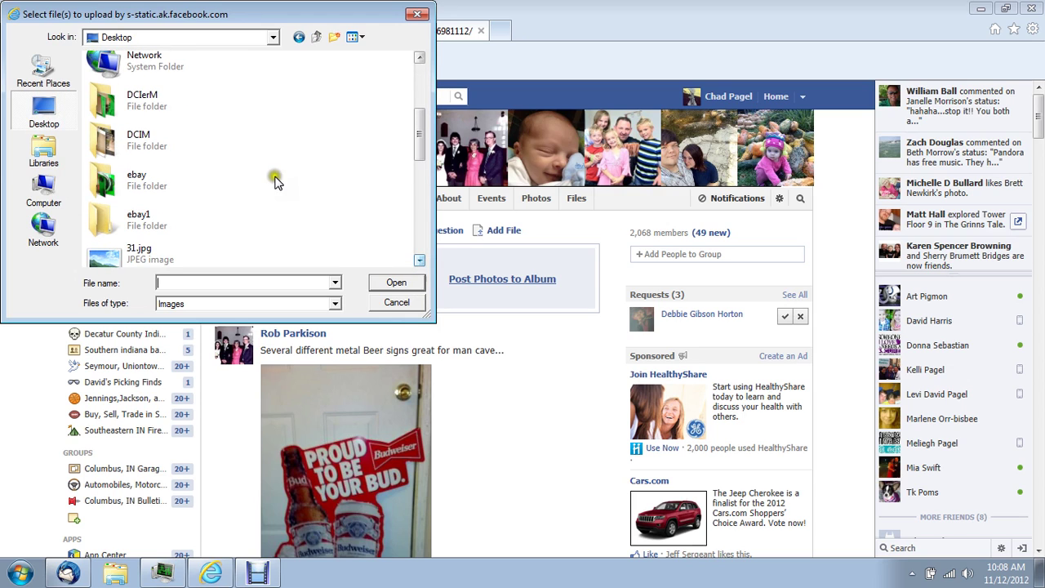
pyautogui.doubleClick(130, 100)
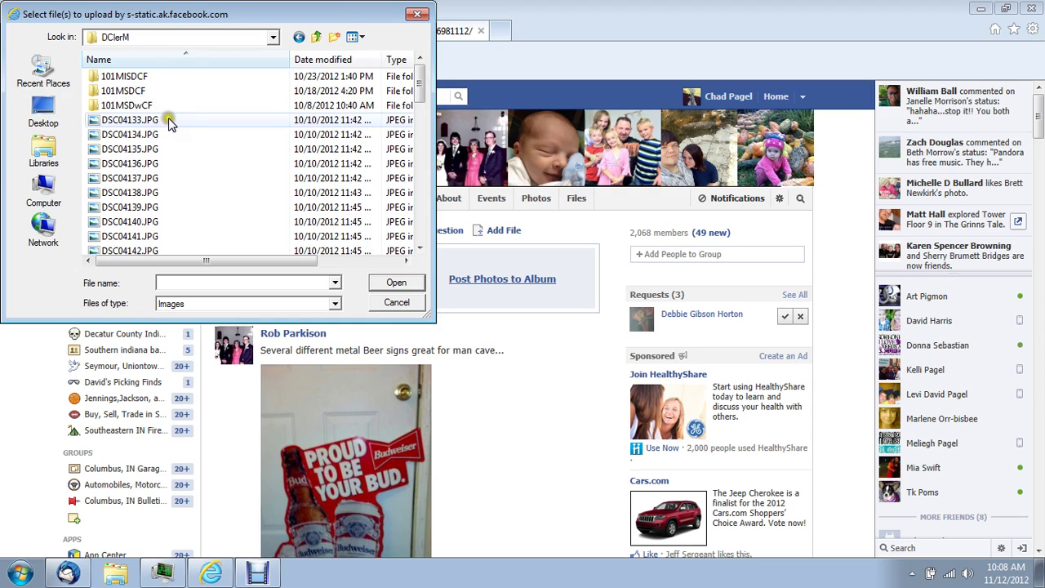
# - Show the folder's files as large icons and enlarge the file selection window to fit more thumbnails
pyautogui.click(362, 38)
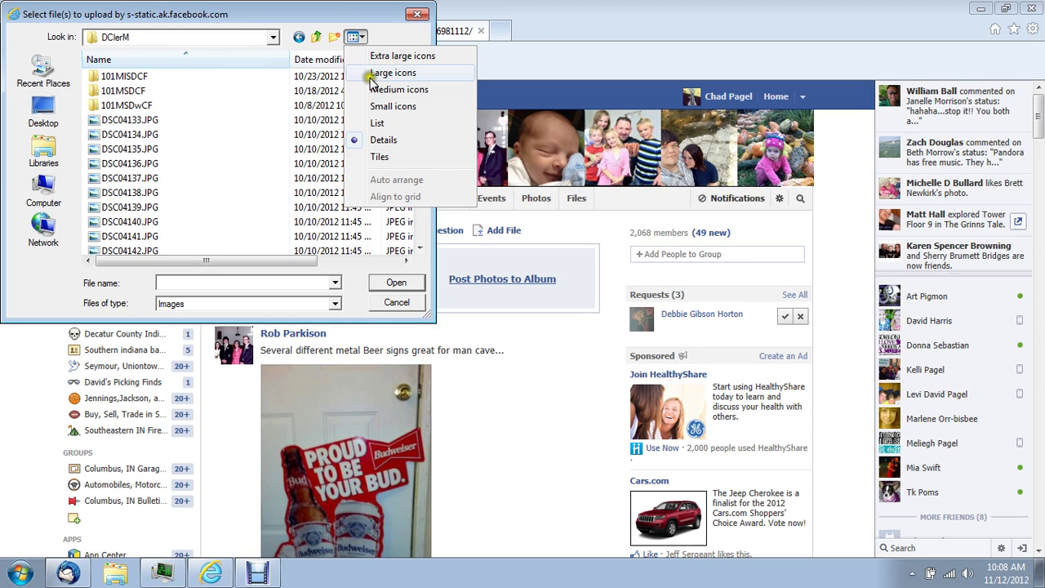
pyautogui.click(375, 73)
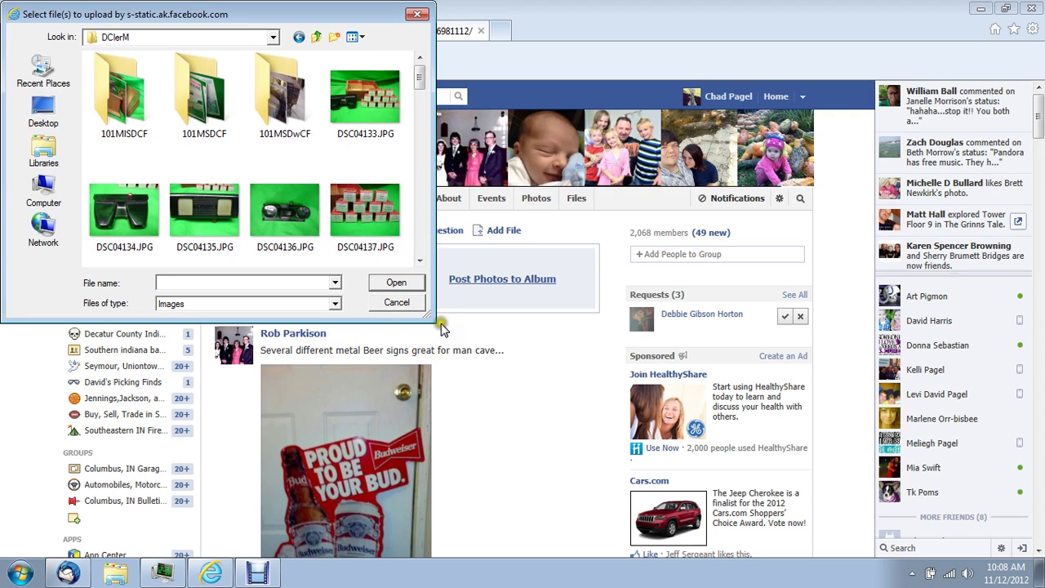
pyautogui.moveTo(434, 321); pyautogui.dragTo(797, 523)
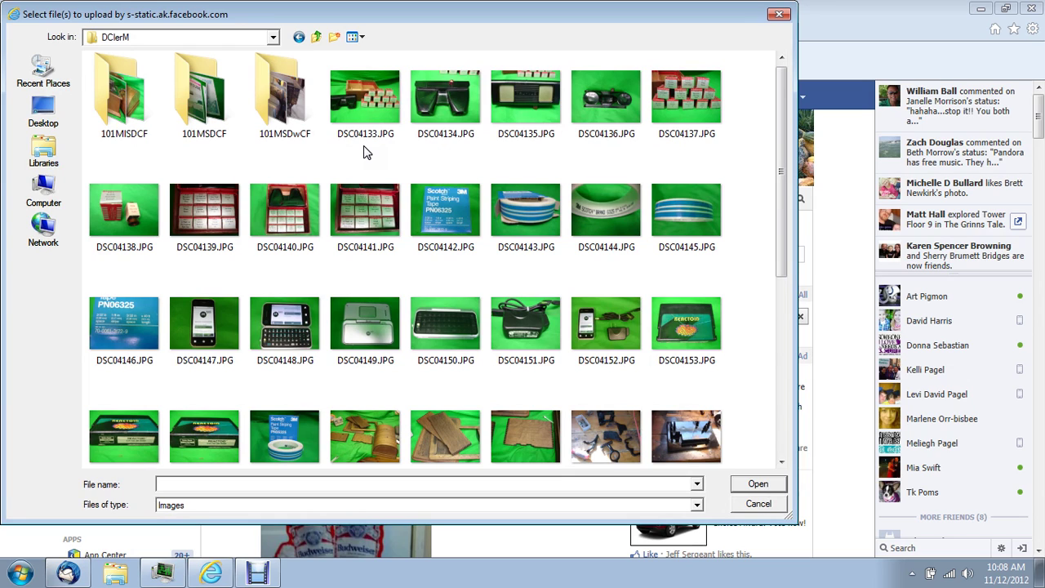
# - Select DSC04133.JPG, DSC04147.JPG, DSC04156.JPG, DSC04167.JPG and DSC04171.JPG together and upload them to the album
pyautogui.click(360, 99)
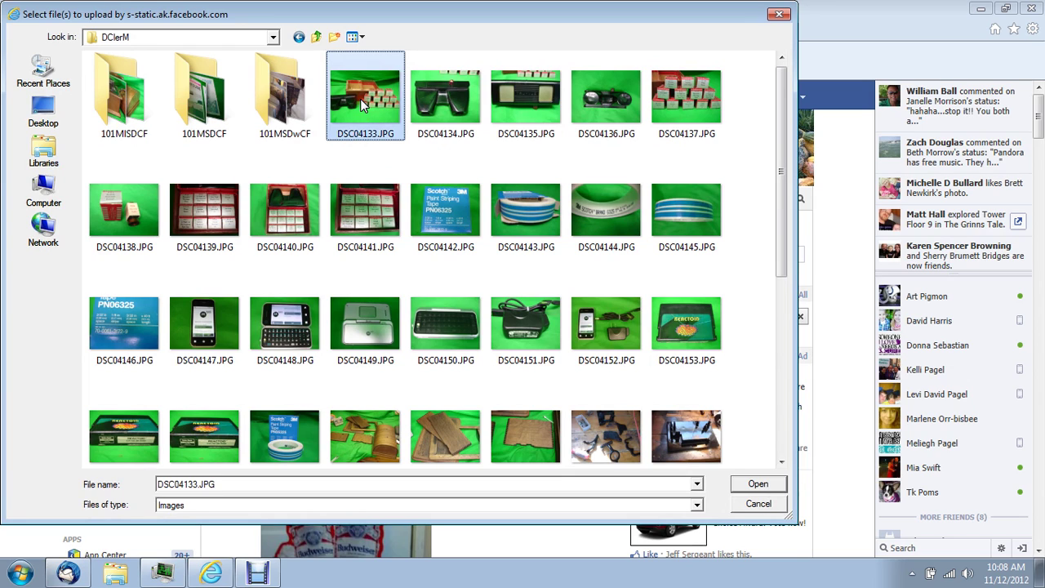
pyautogui.keyDown('ctrl'); pyautogui.click(218, 324); pyautogui.keyUp('ctrl')
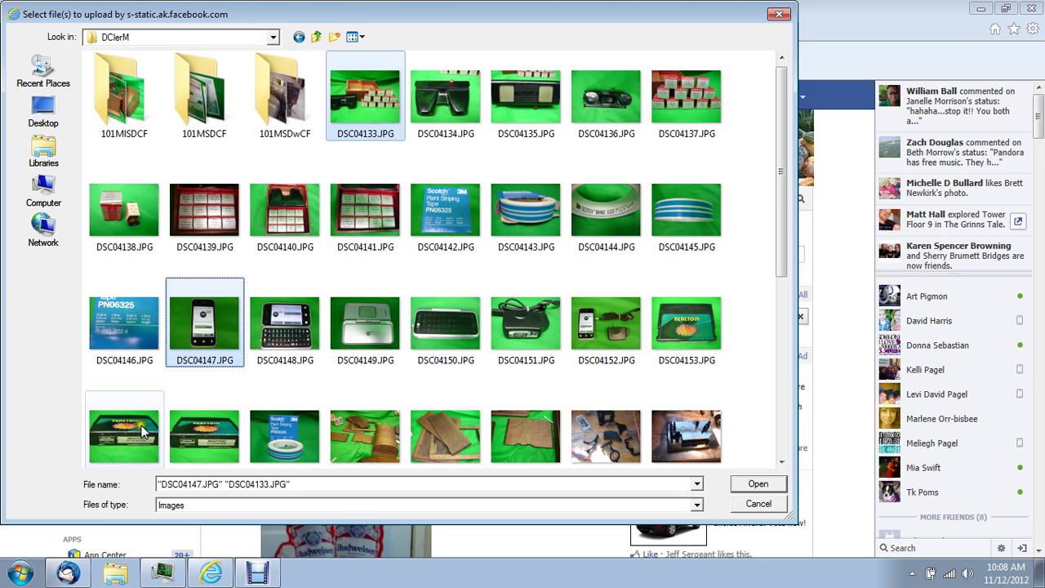
pyautogui.keyDown('ctrl'); pyautogui.click(288, 446); pyautogui.keyUp('ctrl')
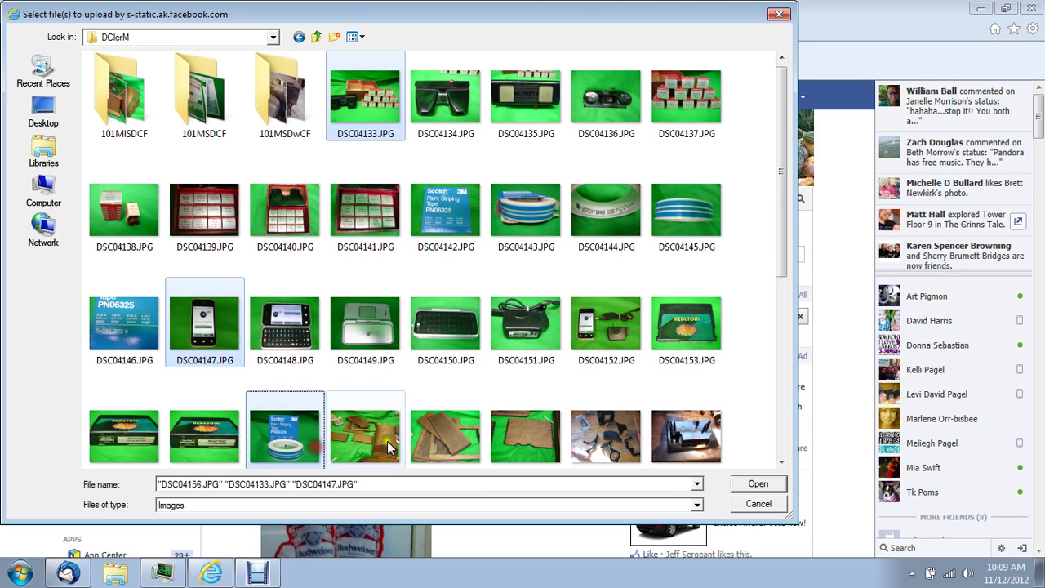
pyautogui.scroll(-2, 433, 433)
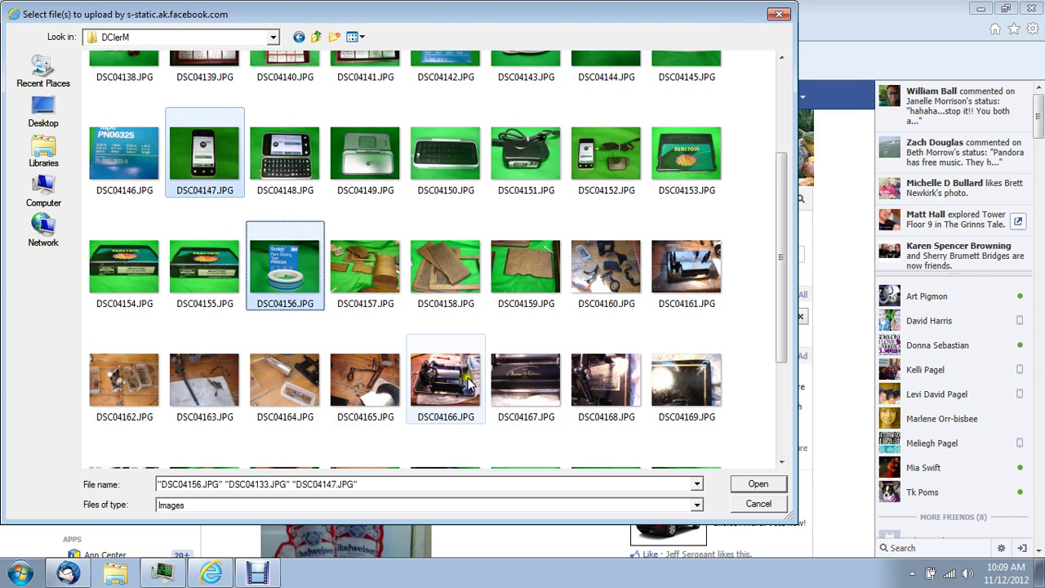
pyautogui.keyDown('ctrl'); pyautogui.click(512, 372); pyautogui.keyUp('ctrl')
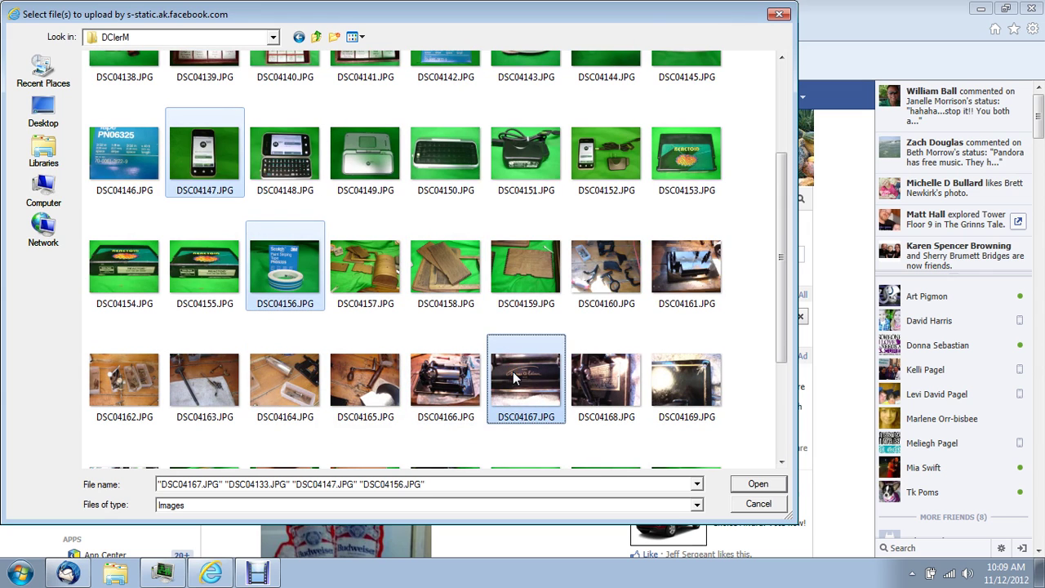
pyautogui.scroll(-2, 513, 372)
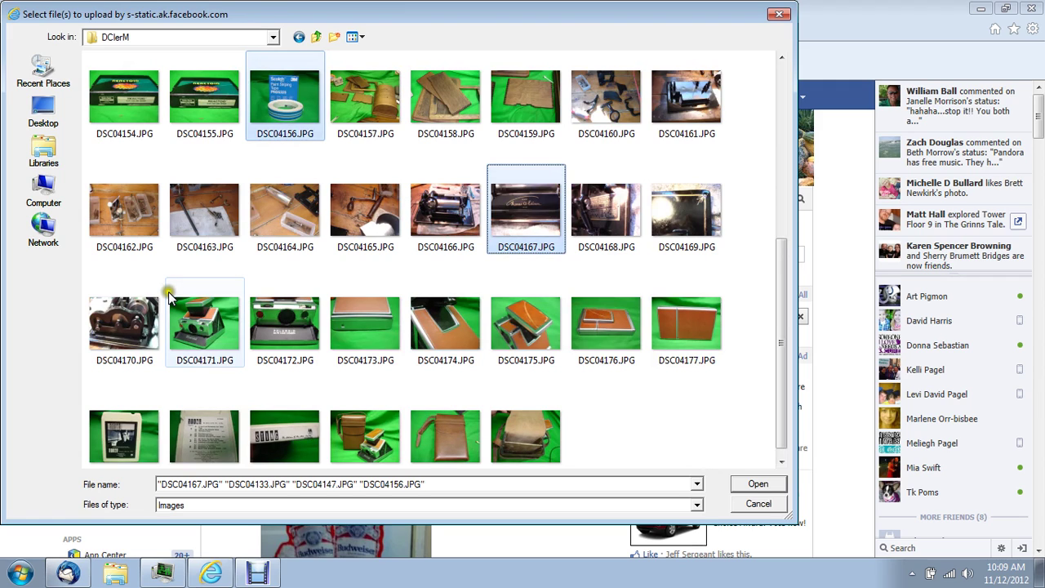
pyautogui.keyDown('ctrl'); pyautogui.click(196, 337); pyautogui.keyUp('ctrl')
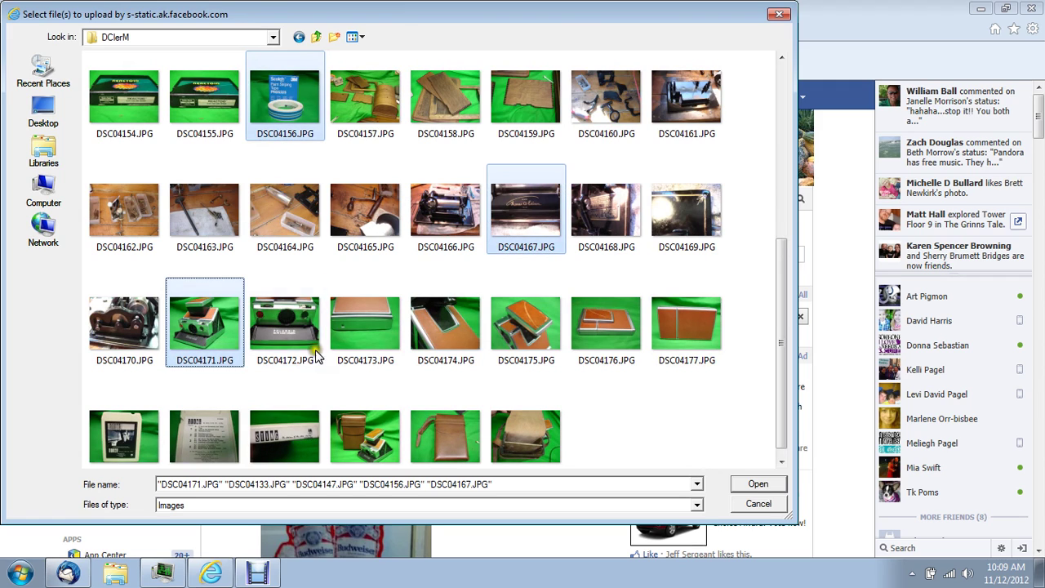
pyautogui.click(758, 483)
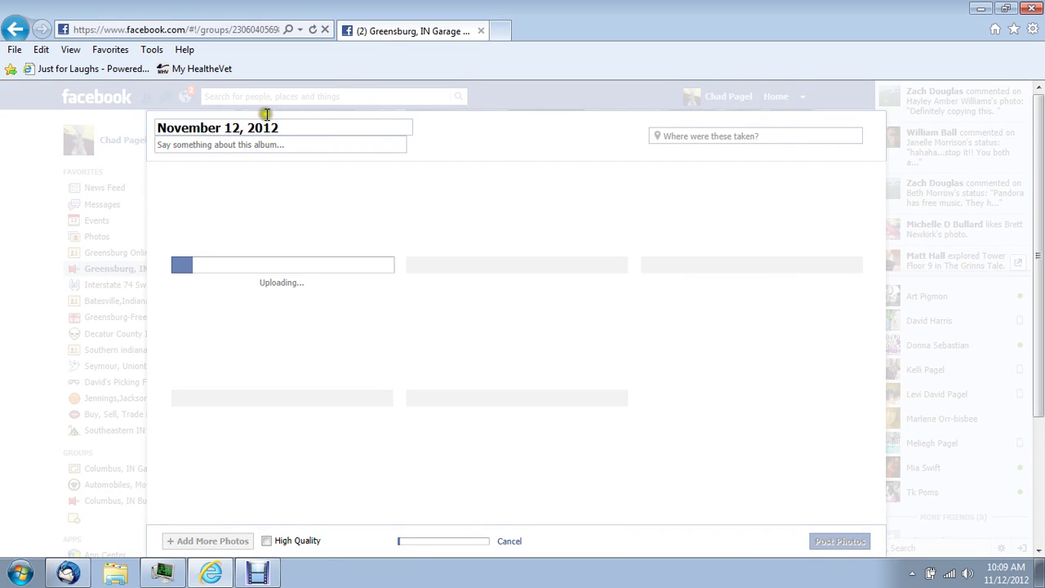
# - Replace the album's default date title with "Test Album Iteme not for sale."
pyautogui.moveTo(318, 119); pyautogui.dragTo(164, 127)
pyautogui.click(156, 115)
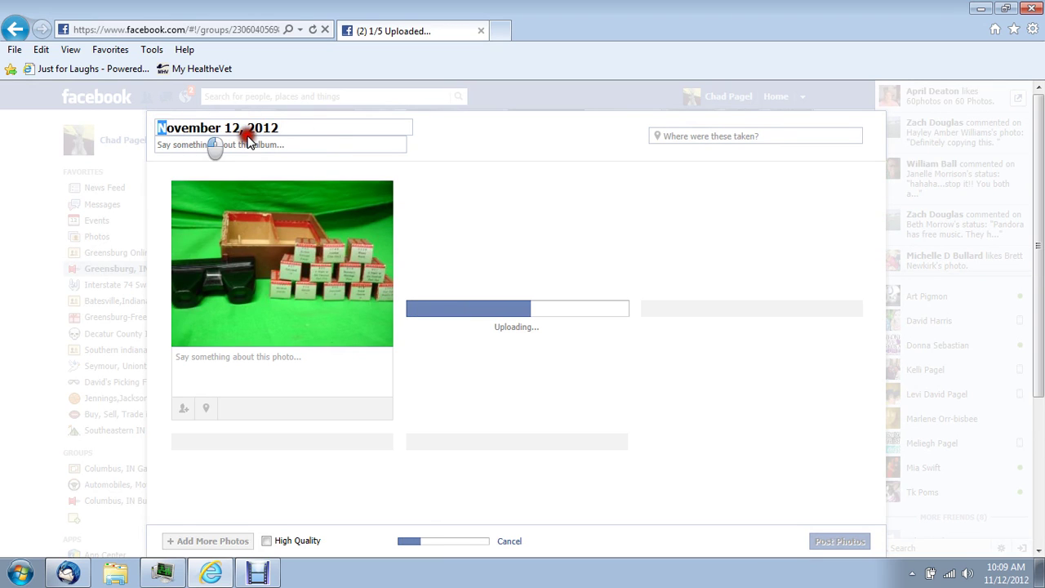
pyautogui.click(284, 128)
pyautogui.moveTo(284, 128); pyautogui.dragTo(163, 128)
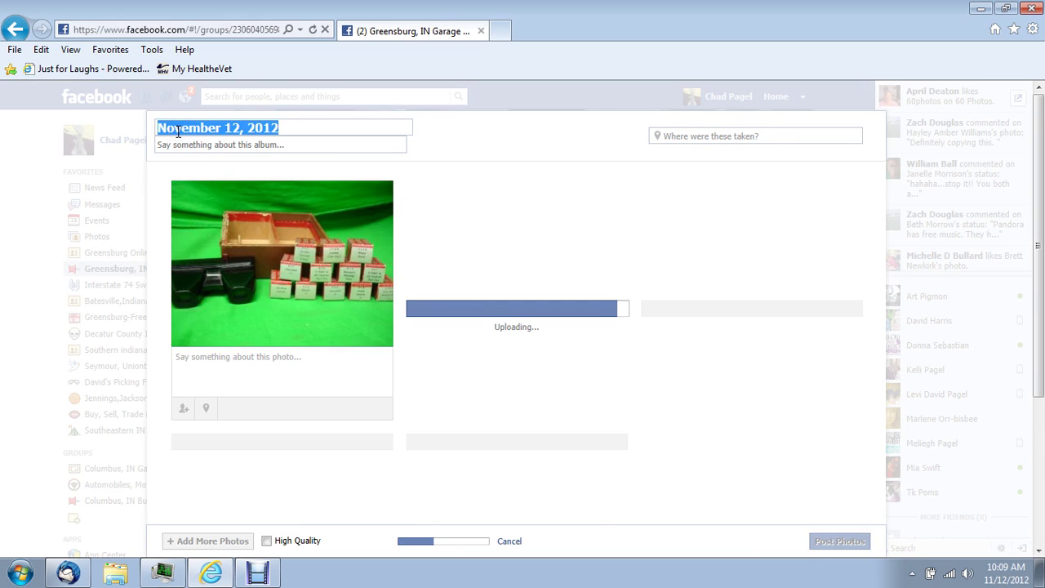
pyautogui.write('Test')
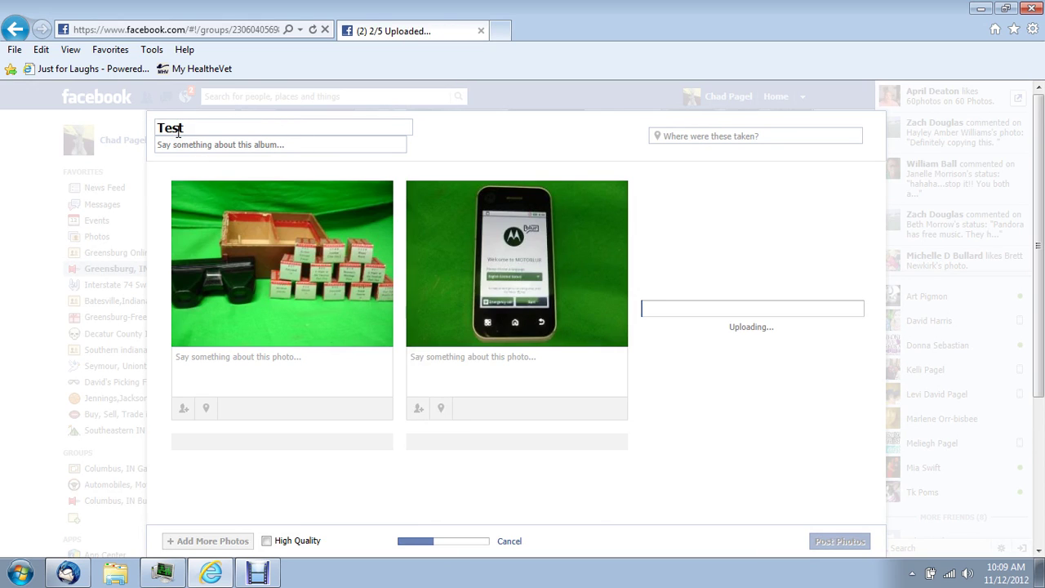
pyautogui.write(' Album')
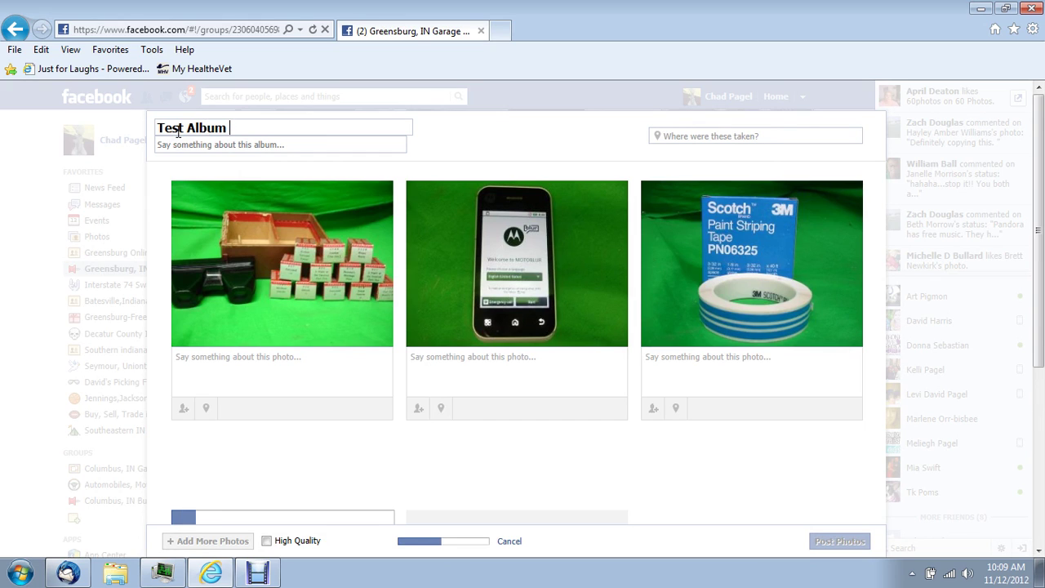
pyautogui.write(' Iteme not fo')
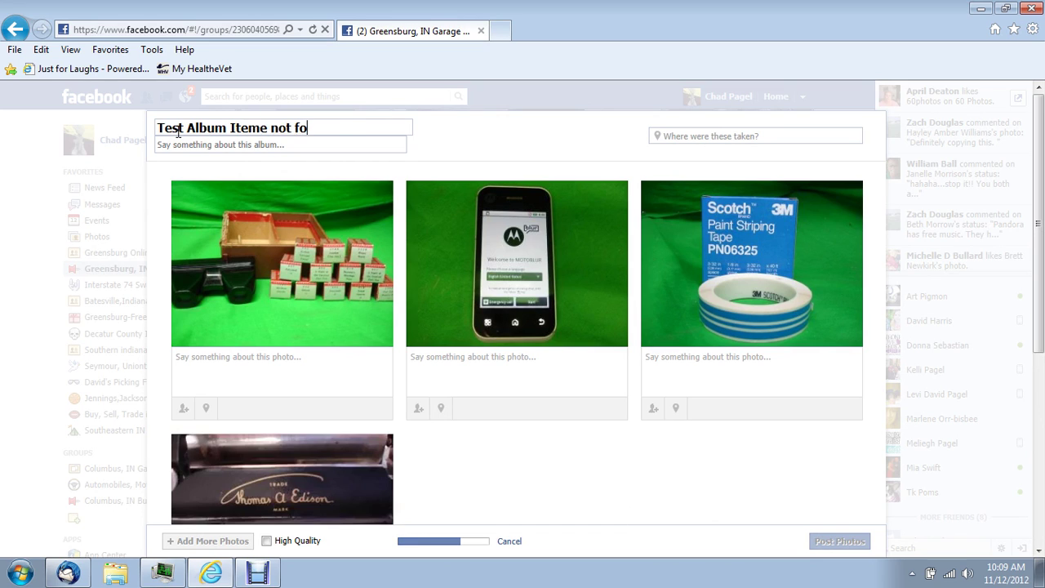
pyautogui.write('r sale.')
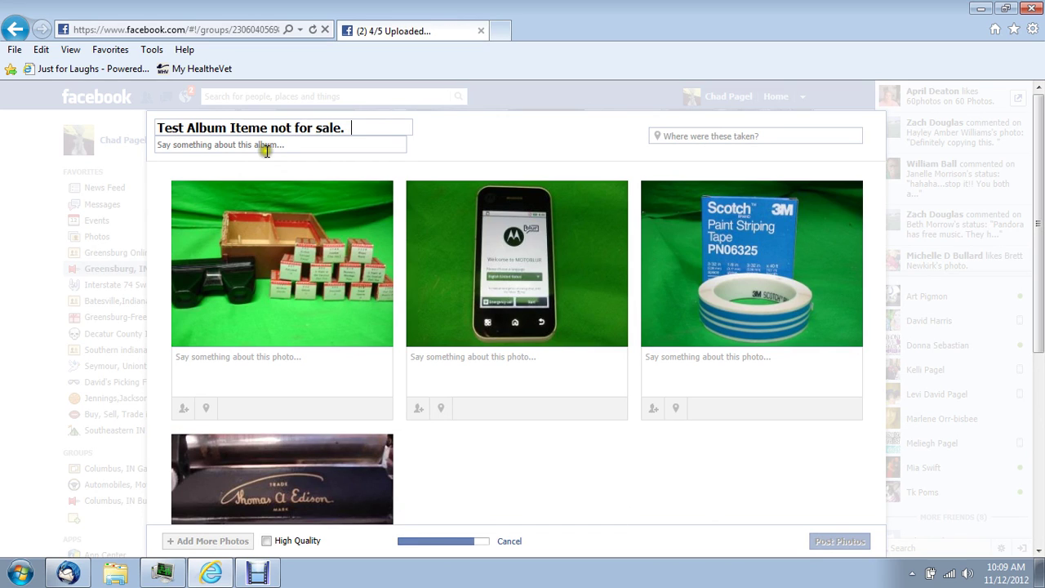
# - Enter the album description "These photos are being used to make a video tutorial on how to cum.te an album."
pyautogui.click(280, 145)
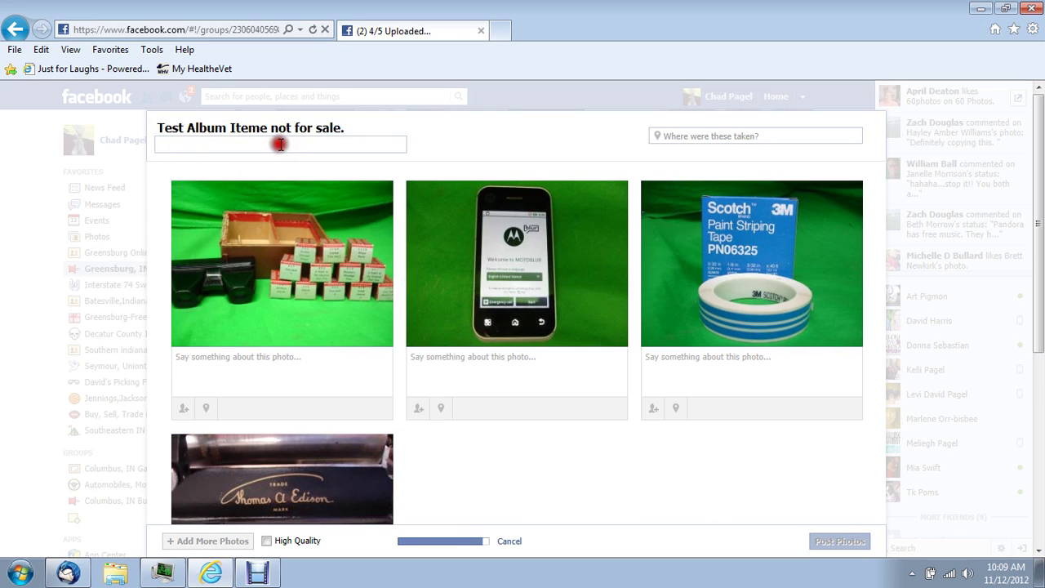
pyautogui.write('These phot')
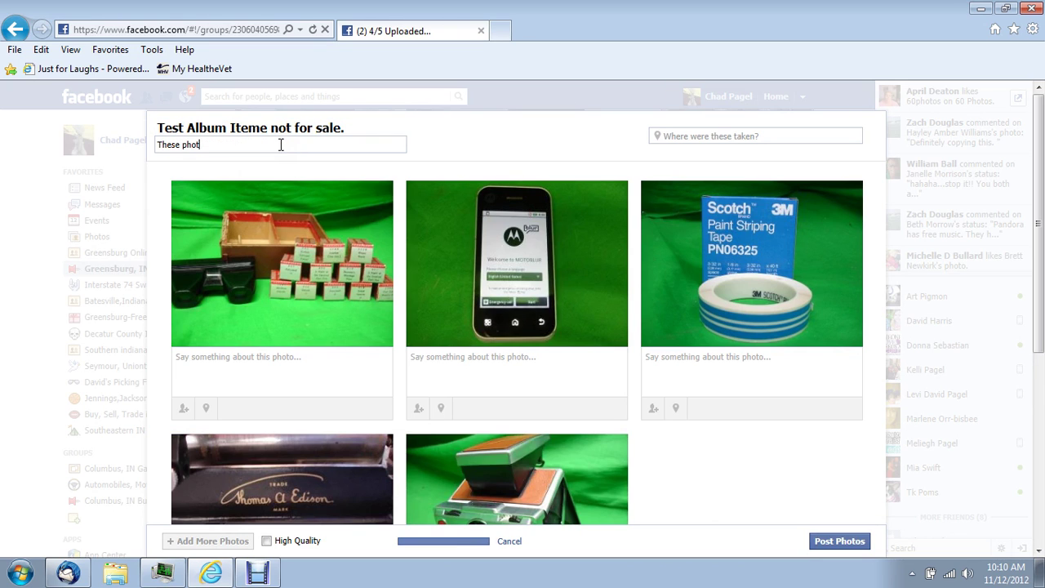
pyautogui.write('os adi naiid eoed in a')
pyautogui.press('BackSpace')
pyautogui.press('BackSpace')
pyautogui.press('BackSpace')
pyautogui.press('BackSpace')
pyautogui.press('BackSpace')
pyautogui.press('BackSpace')
pyautogui.press('BackSpace')
pyautogui.press('BackSpace')
pyautogui.press('BackSpace')
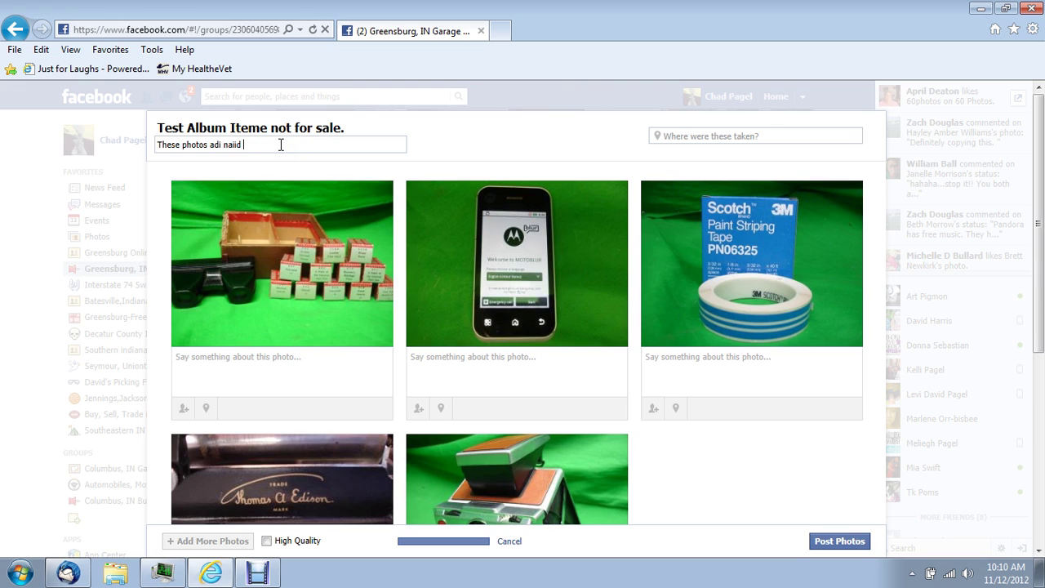
pyautogui.press('BackSpace')
pyautogui.press('BackSpace')
pyautogui.press('BackSpace')
pyautogui.press('BackSpace')
pyautogui.press('BackSpace')
pyautogui.press('BackSpace')
pyautogui.press('BackSpace')
pyautogui.press('BackSpace')
pyautogui.write('re being used to make a video tutorial on how to cum.te an')
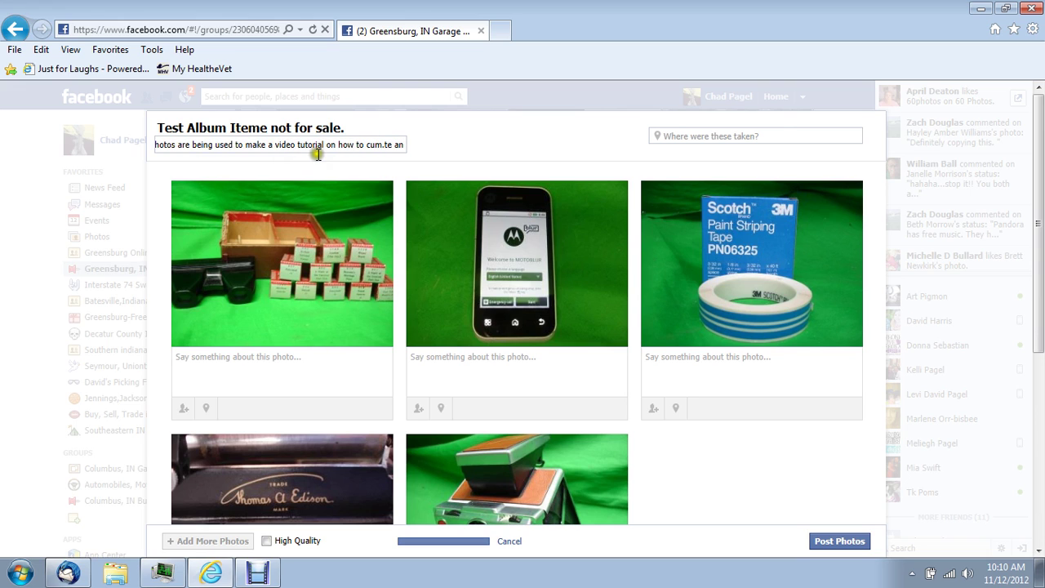
pyautogui.write(' album.')
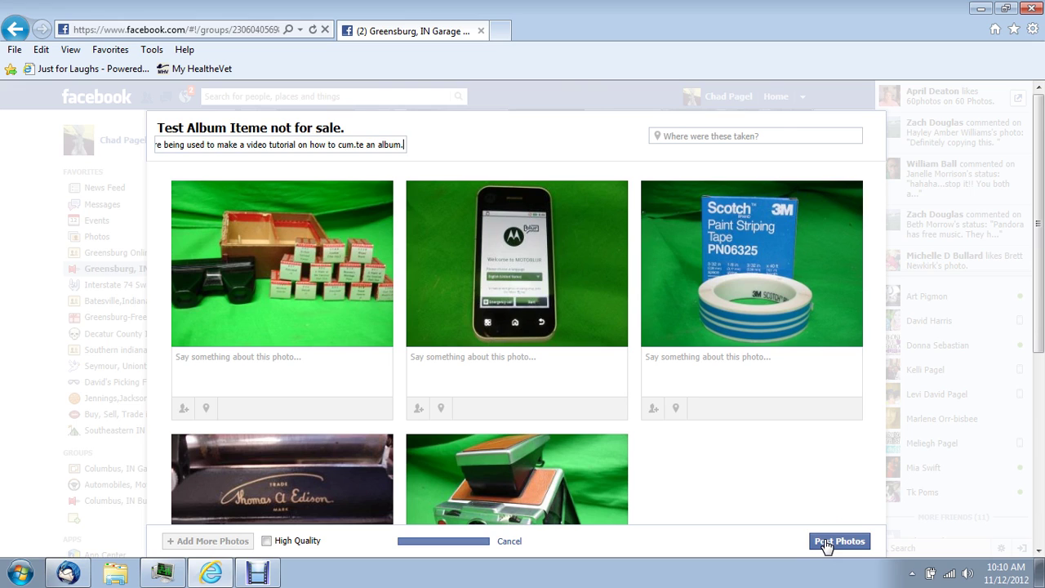
# - Post the album's photos and return from the album to the Greensburg, IN Garage Sales and more group page
pyautogui.click(827, 546)
pyautogui.click(827, 543)
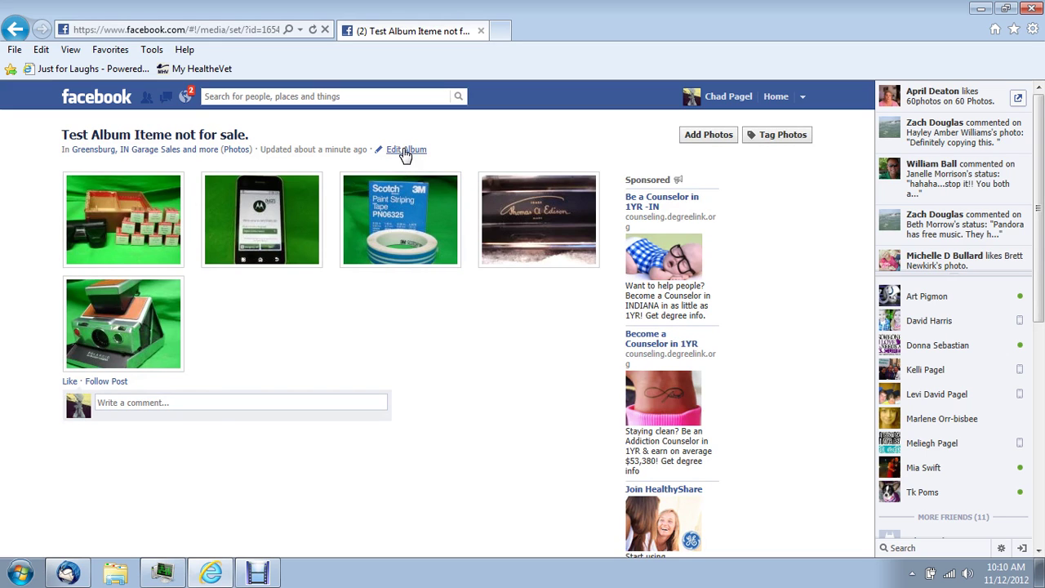
pyautogui.click(203, 151)
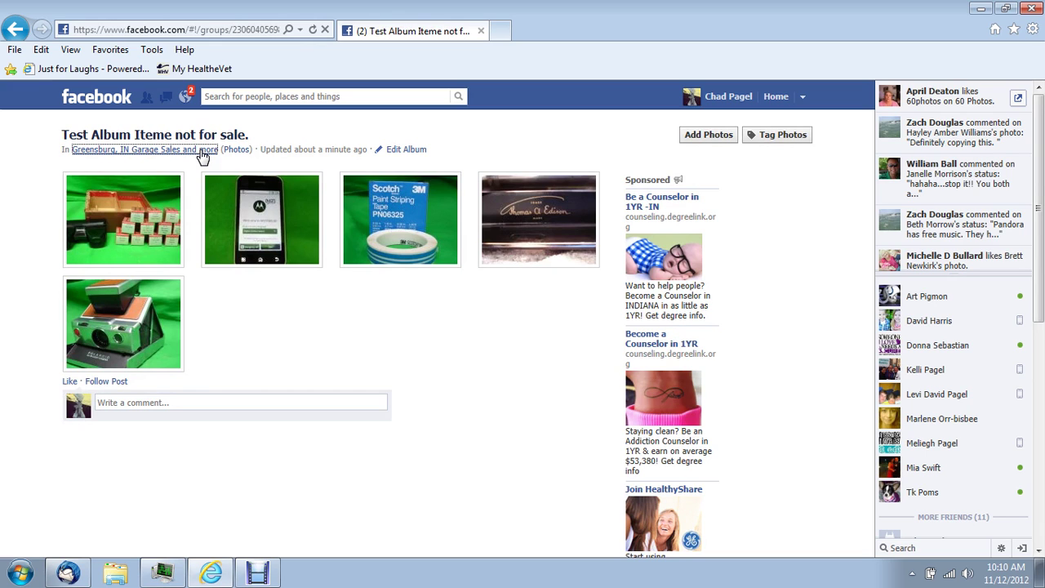